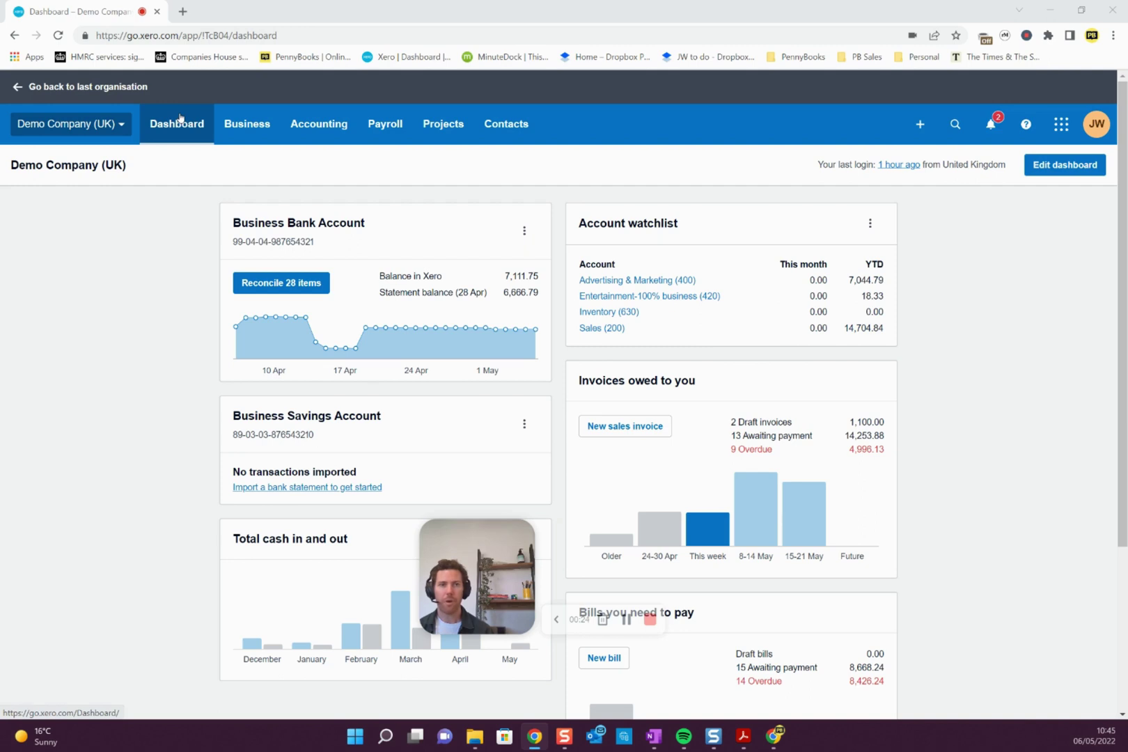
Go to the Reports home page from the Accounting menu.
{"action": "left_click", "coordinate": [330, 125]}
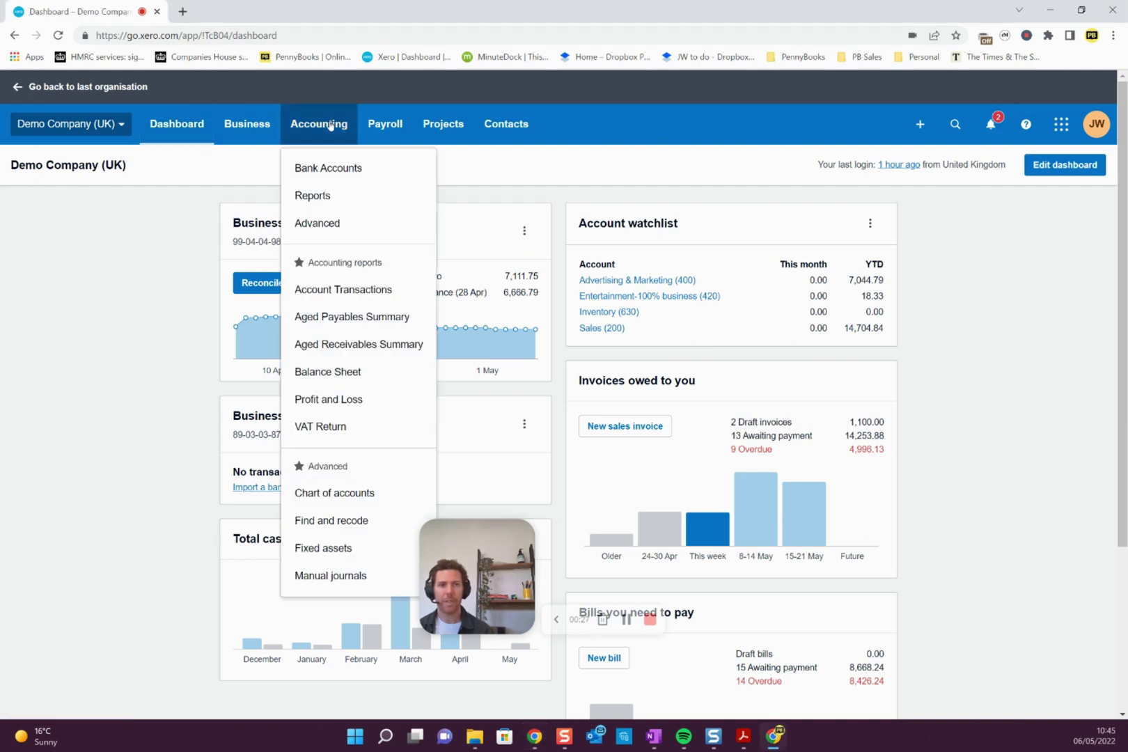
{"action": "left_click", "coordinate": [313, 196]}
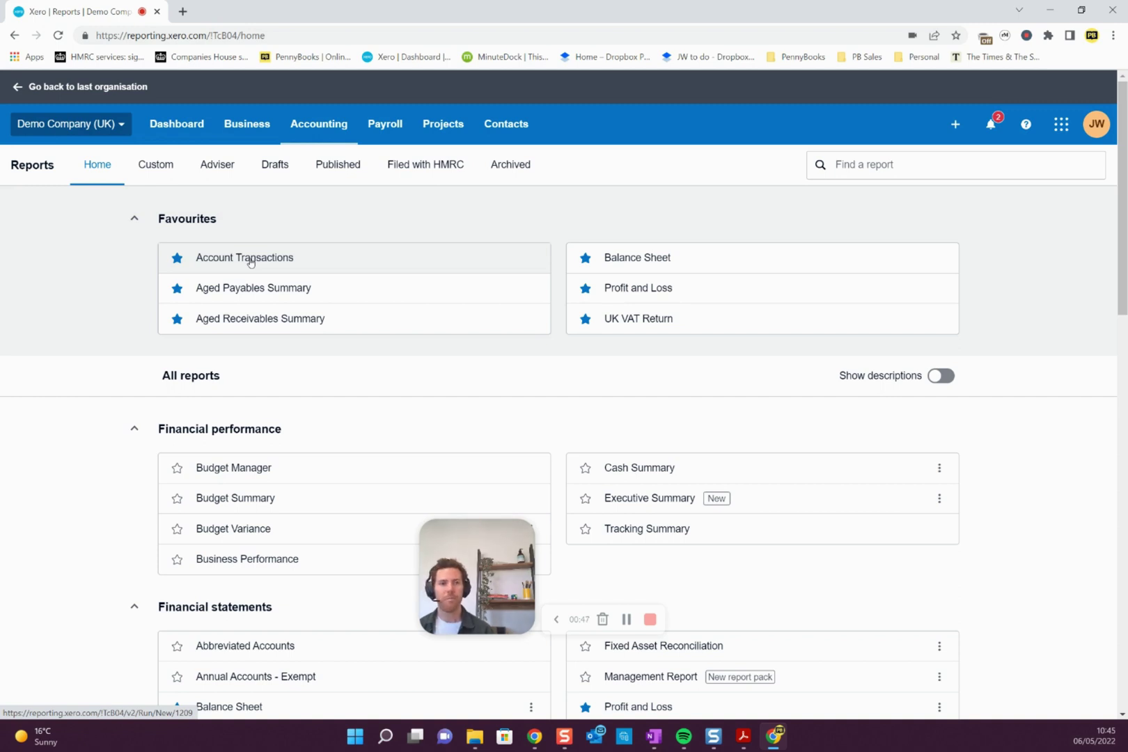
Open the Profit and Loss report and set its date range to Last month, 1–30 Apr 2022.
{"action": "left_click", "coordinate": [645, 292]}
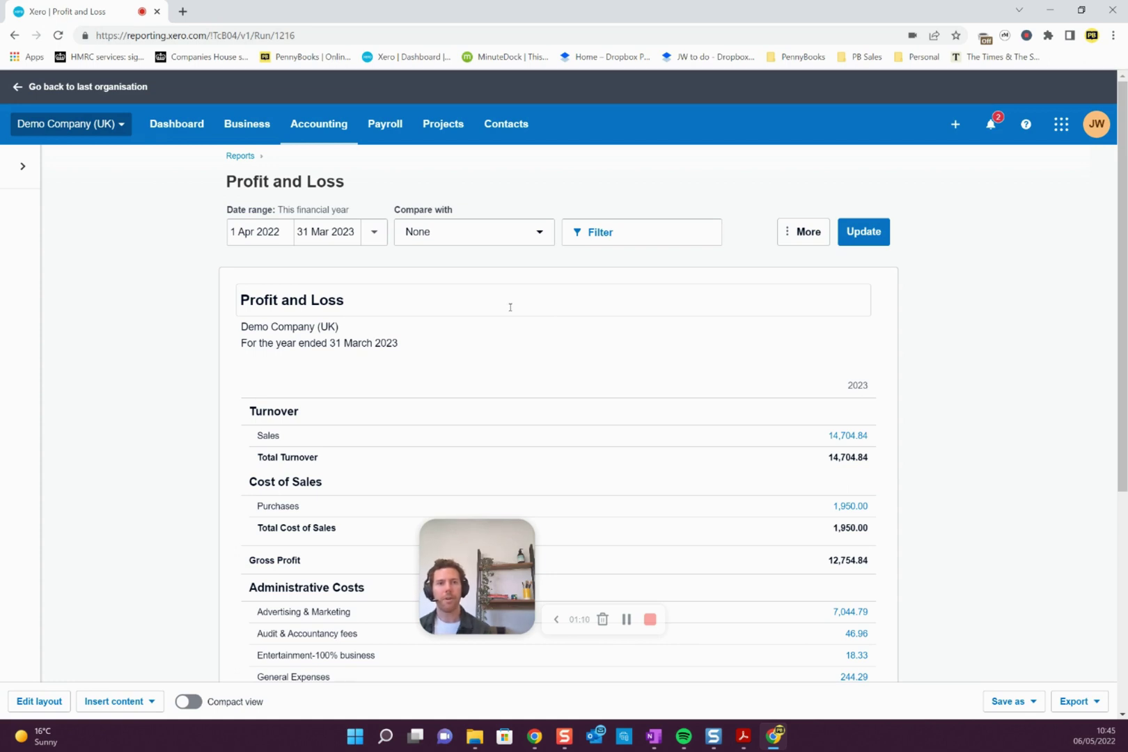
{"action": "left_click", "coordinate": [374, 234]}
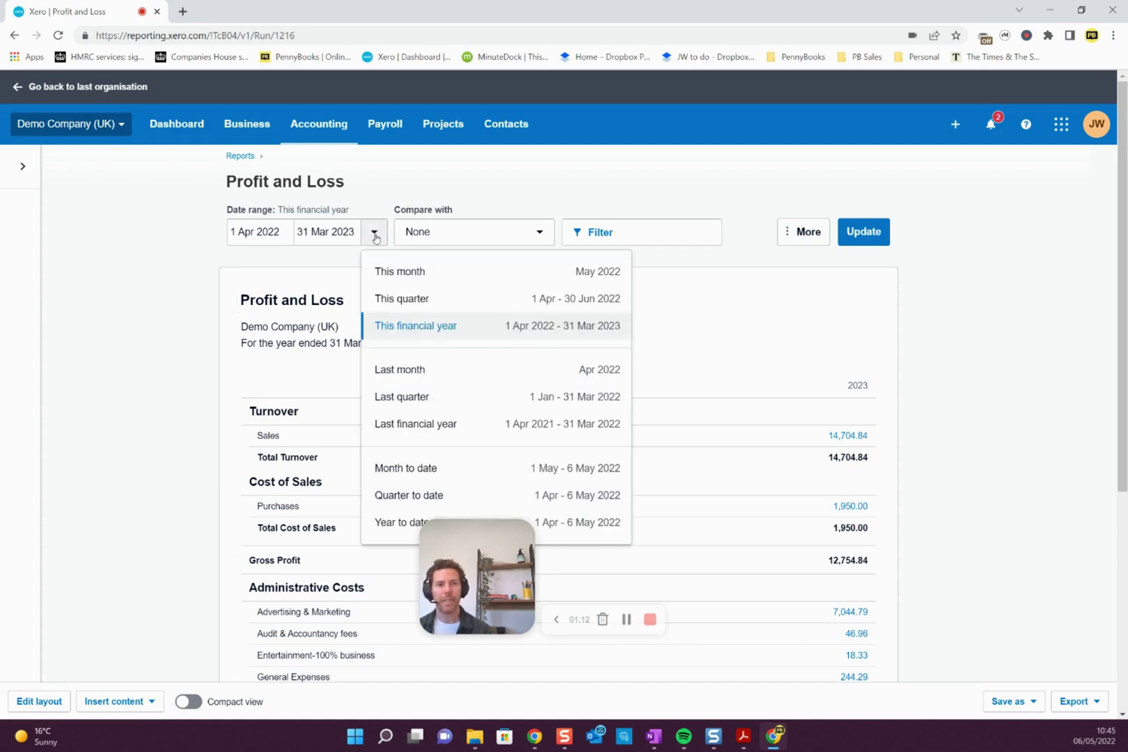
{"action": "left_click", "coordinate": [252, 232]}
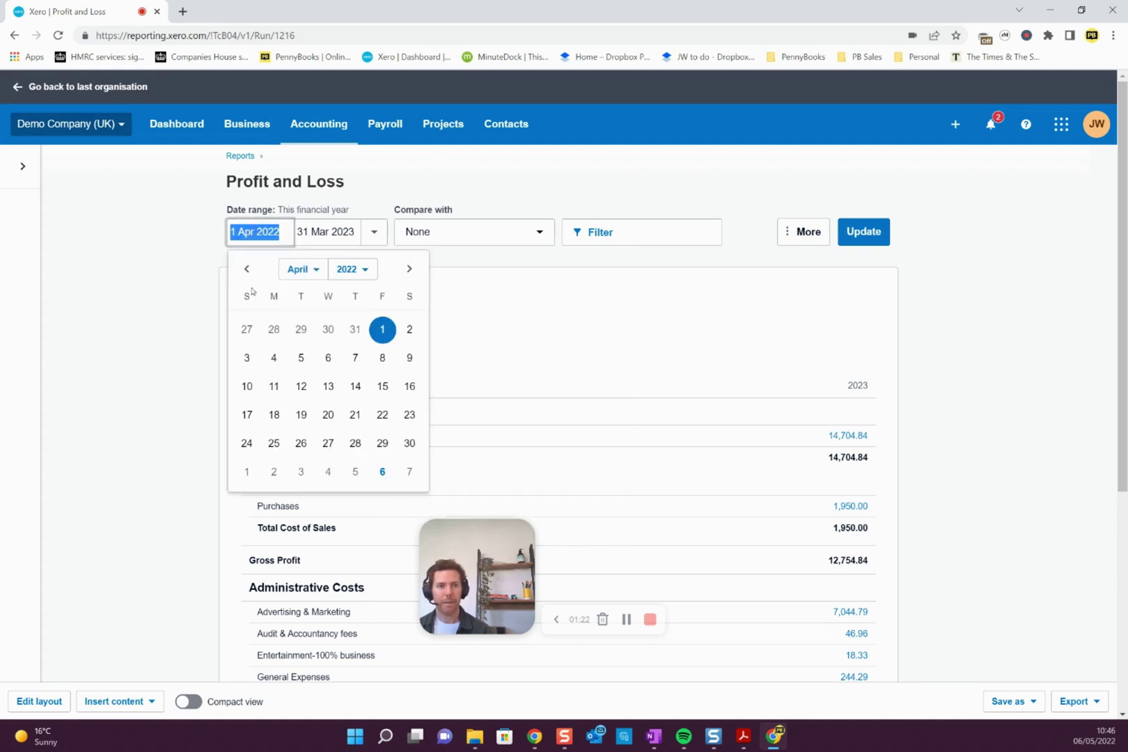
{"action": "left_click", "coordinate": [375, 234]}
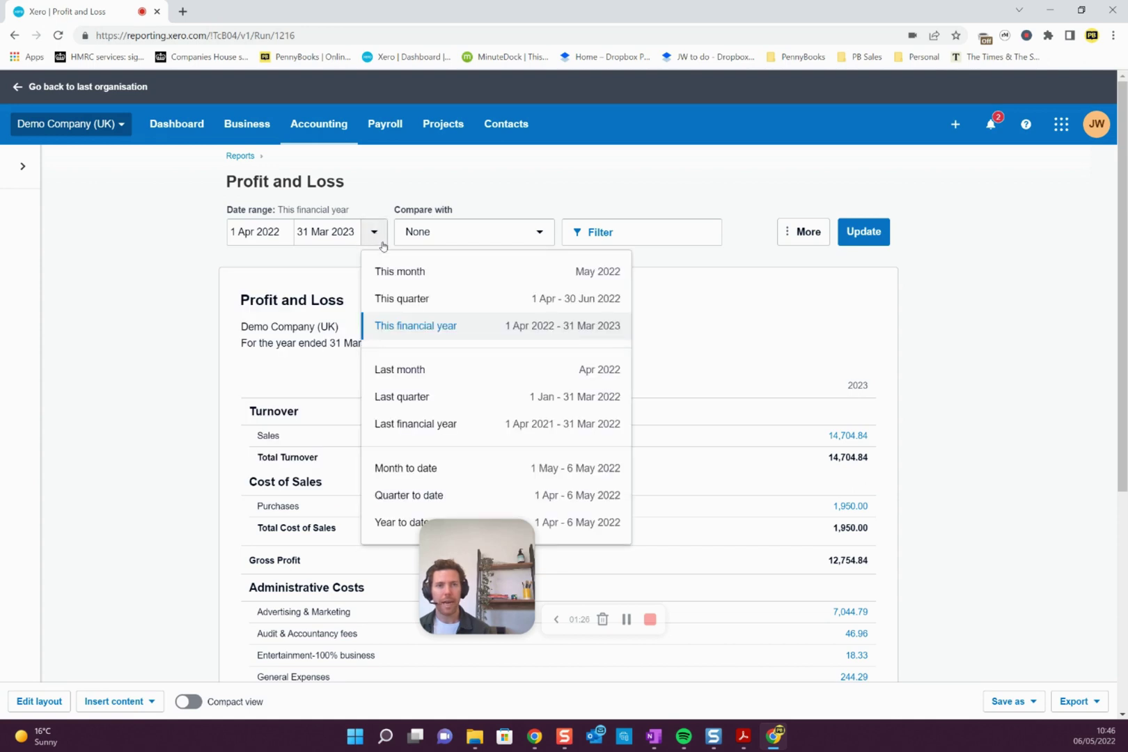
{"action": "left_click", "coordinate": [433, 376]}
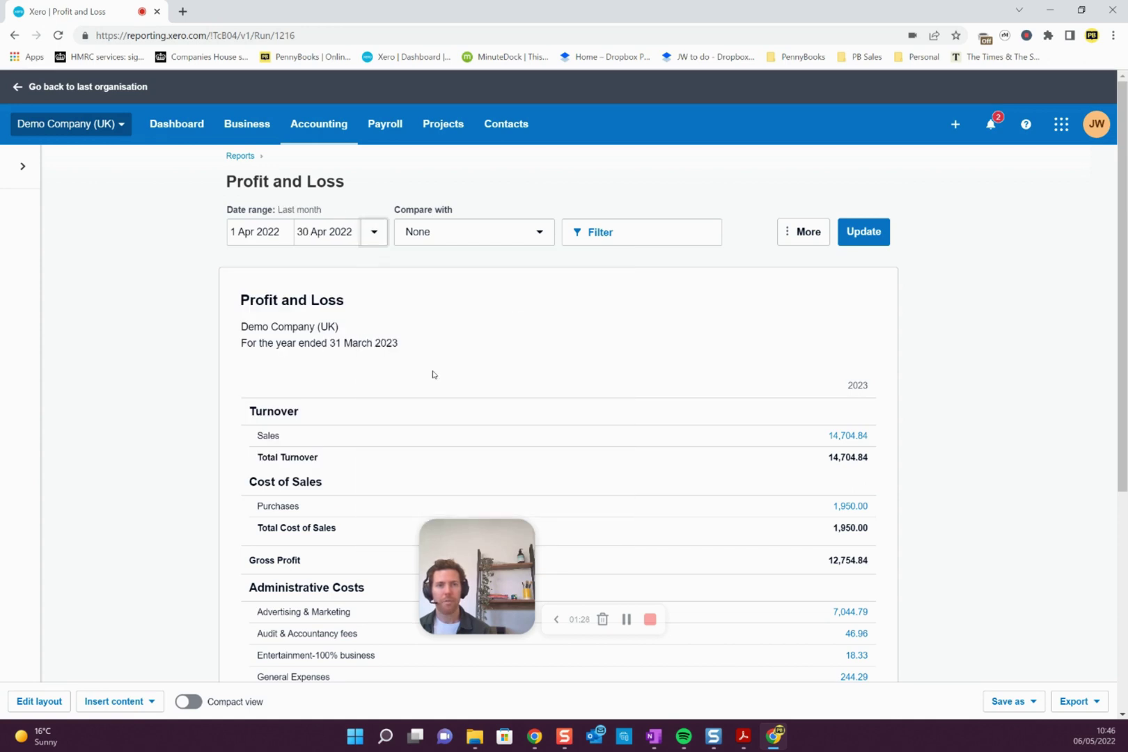
{"action": "left_click", "coordinate": [543, 234]}
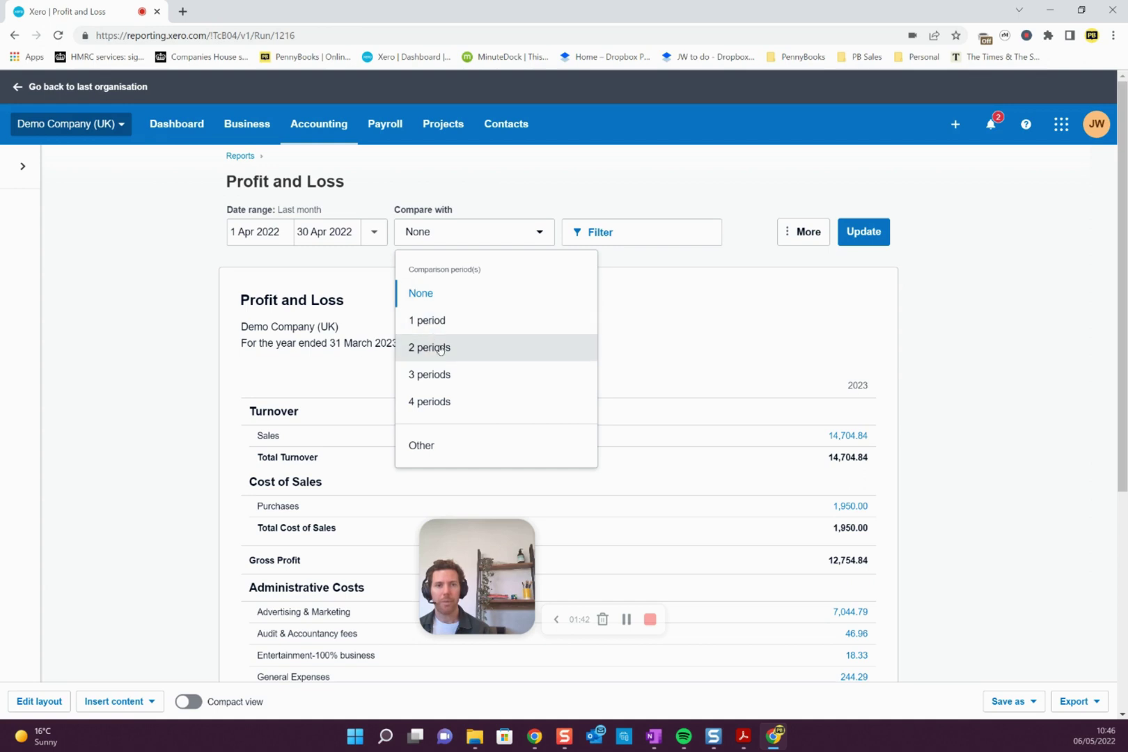
Compare with 2 periods and update, adding Mar and Feb 2022 columns beside Apr.
{"action": "left_click", "coordinate": [440, 348]}
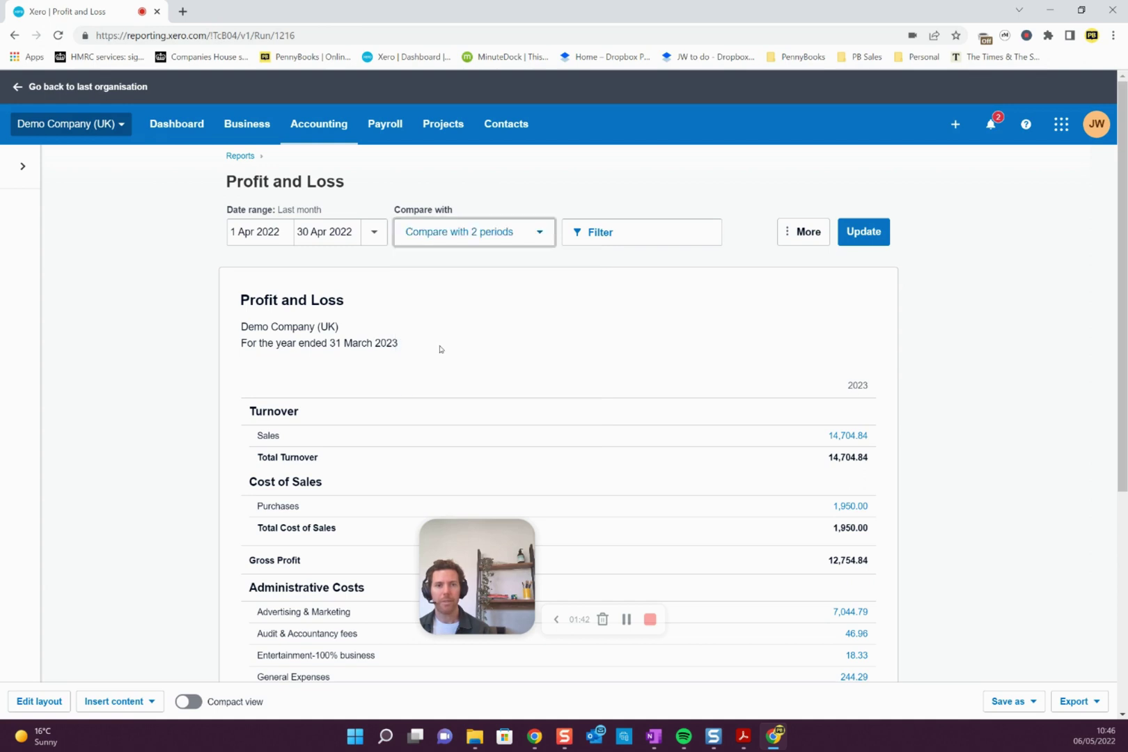
{"action": "left_click", "coordinate": [869, 236]}
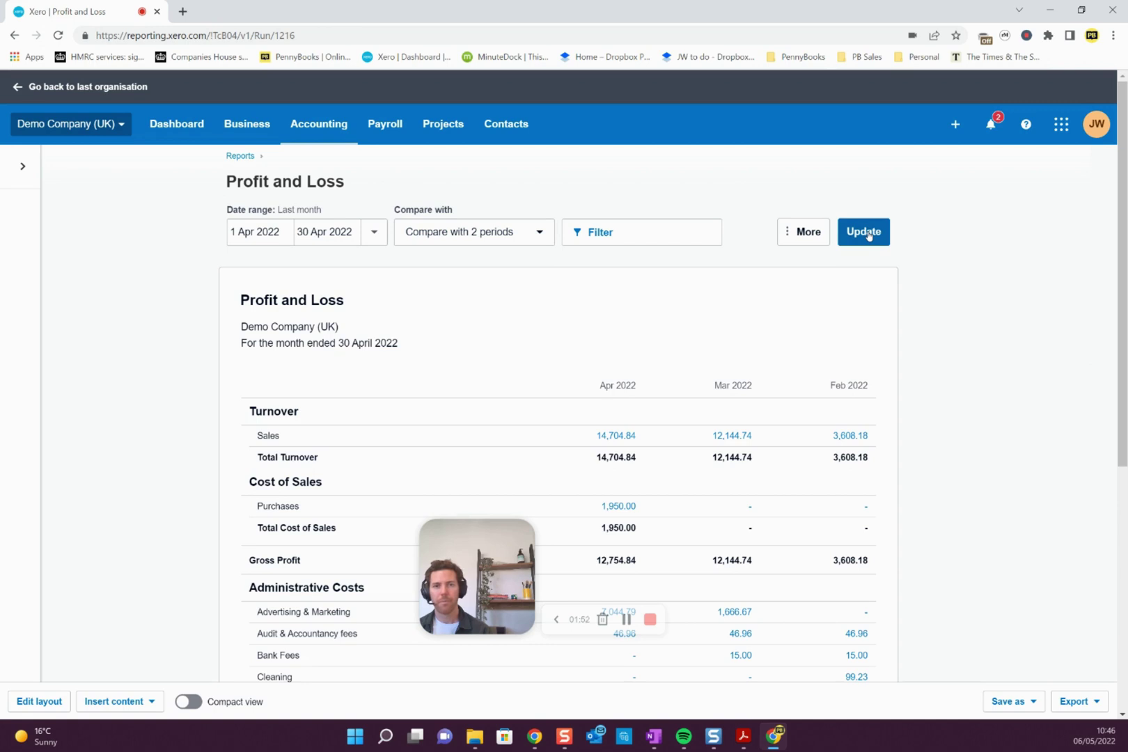
{"action": "scroll", "coordinate": [797, 329], "scroll_direction": "down", "scroll_amount": 1}
{"action": "left_click_drag", "start_coordinate": [489, 538], "coordinate": [157, 570]}
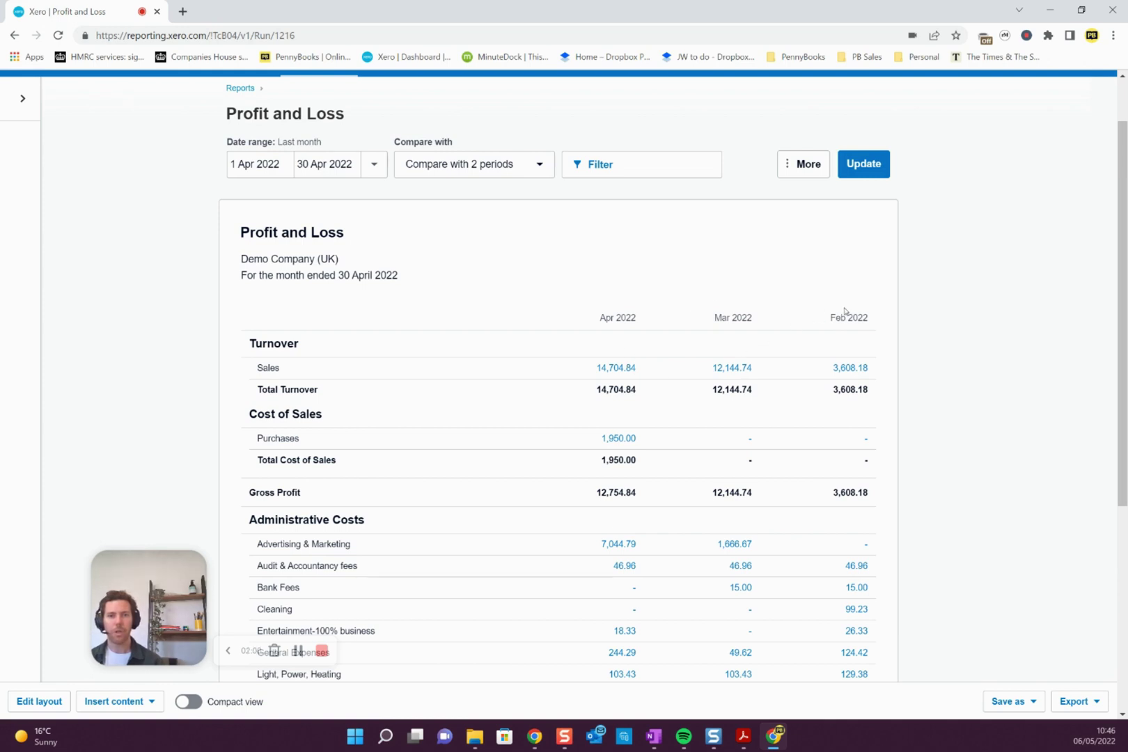
{"action": "scroll", "coordinate": [589, 375], "scroll_direction": "down", "scroll_amount": 2}
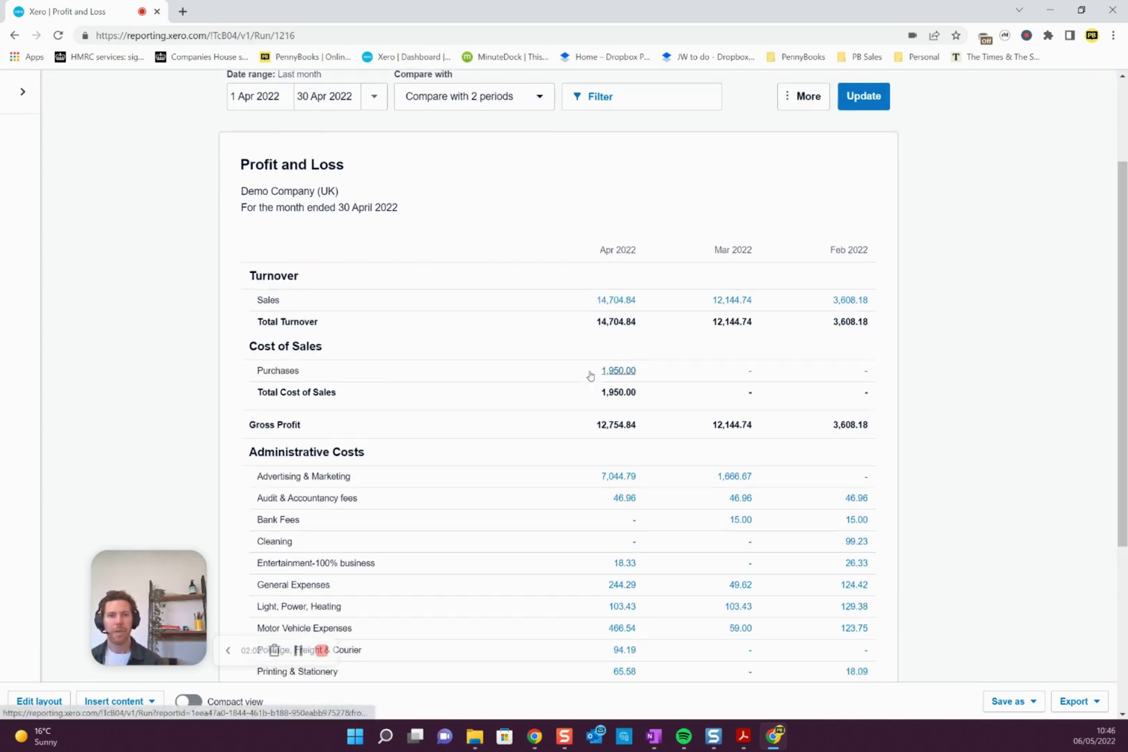
{"action": "scroll", "coordinate": [305, 321], "scroll_direction": "down", "scroll_amount": 1}
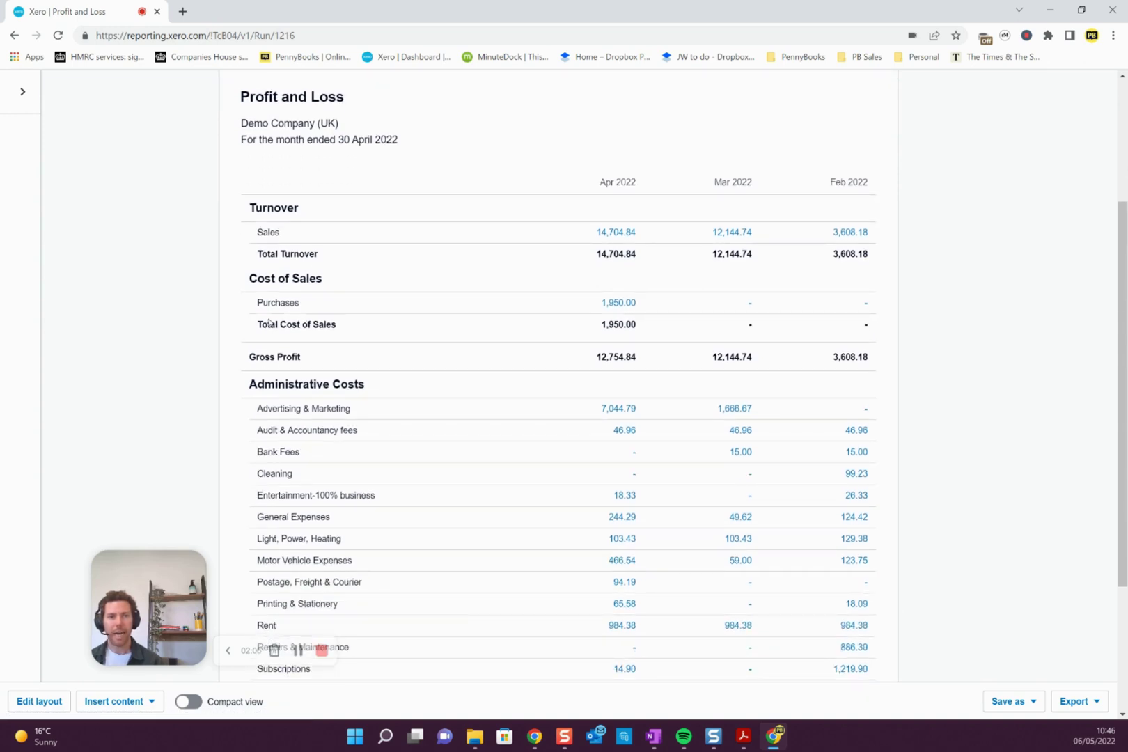
{"action": "scroll", "coordinate": [380, 357], "scroll_direction": "down", "scroll_amount": 4}
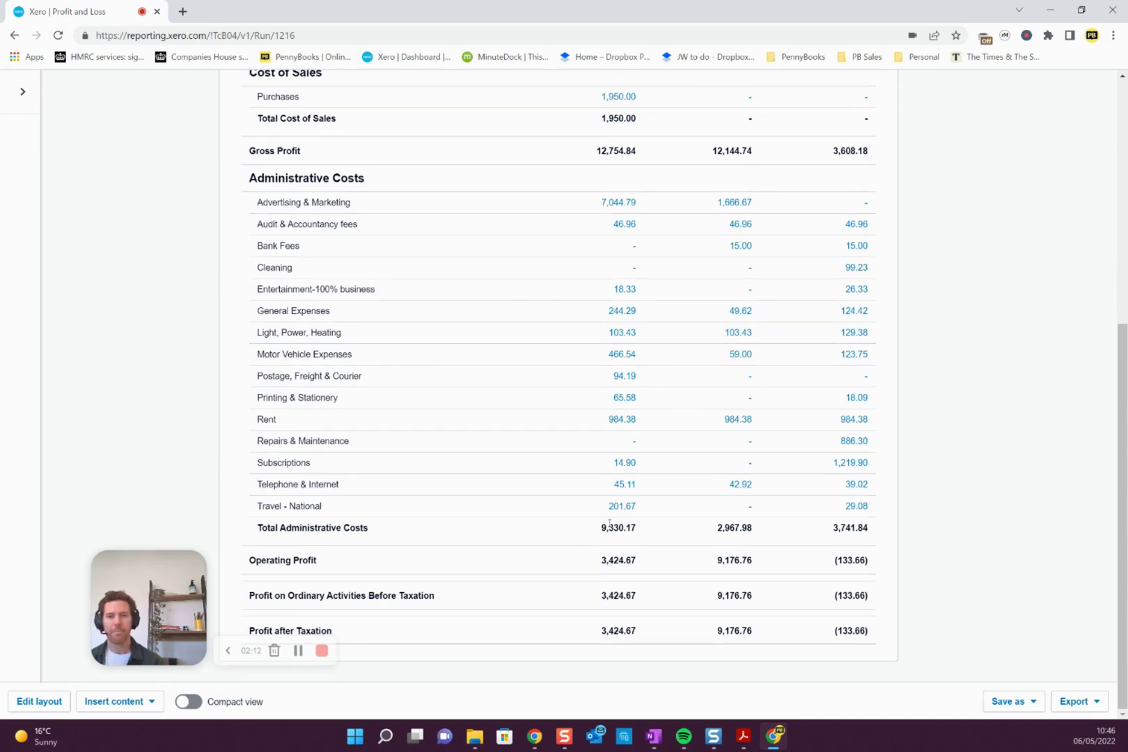
{"action": "scroll", "coordinate": [581, 626], "scroll_direction": "up", "scroll_amount": 5}
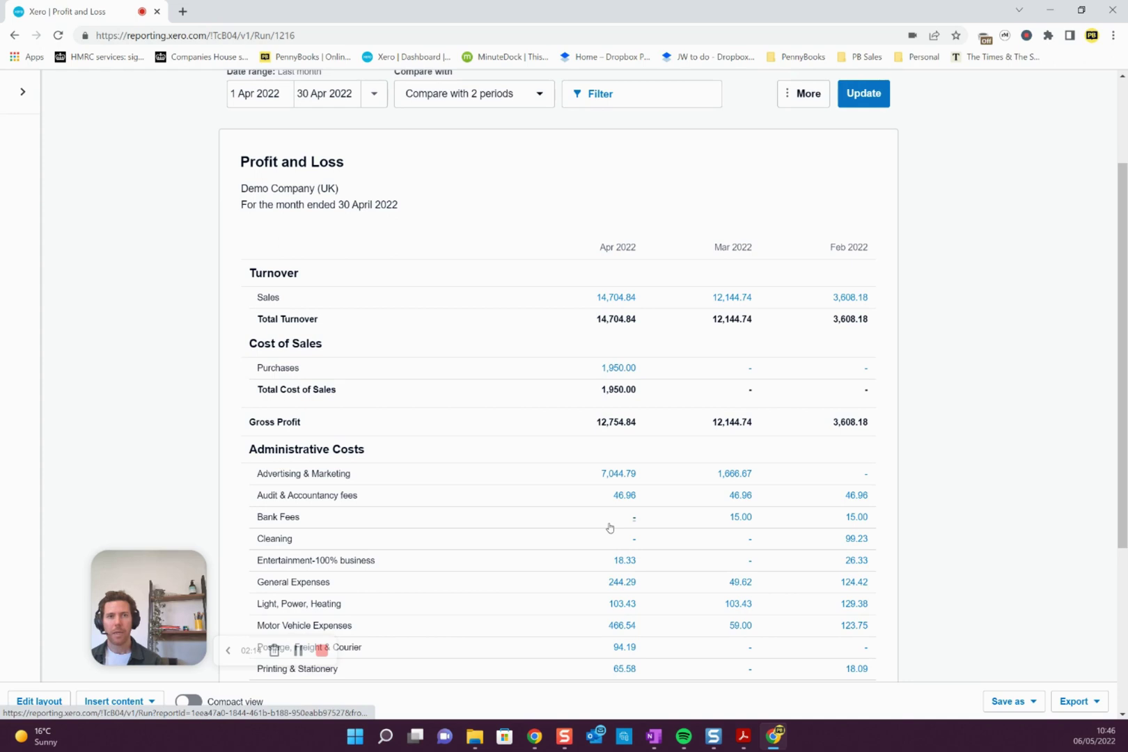
{"action": "scroll", "coordinate": [609, 527], "scroll_direction": "up", "scroll_amount": 3}
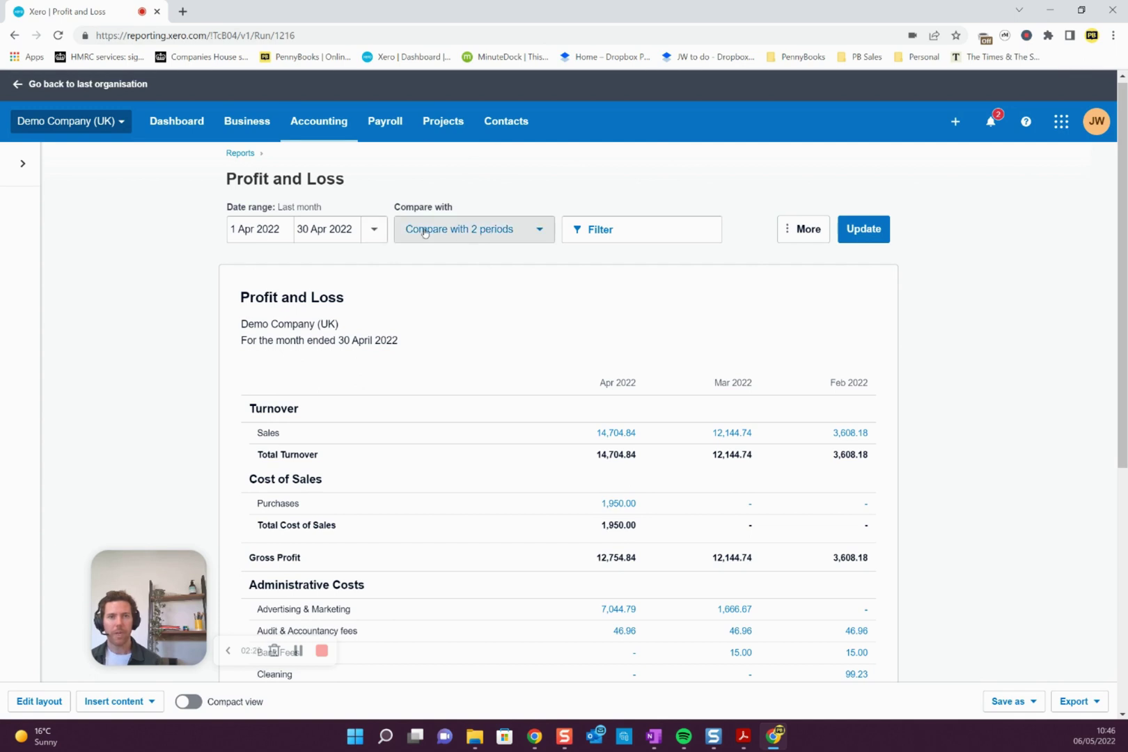
Set Compare with to None and update the Profit and Loss report.
{"action": "left_click", "coordinate": [534, 229]}
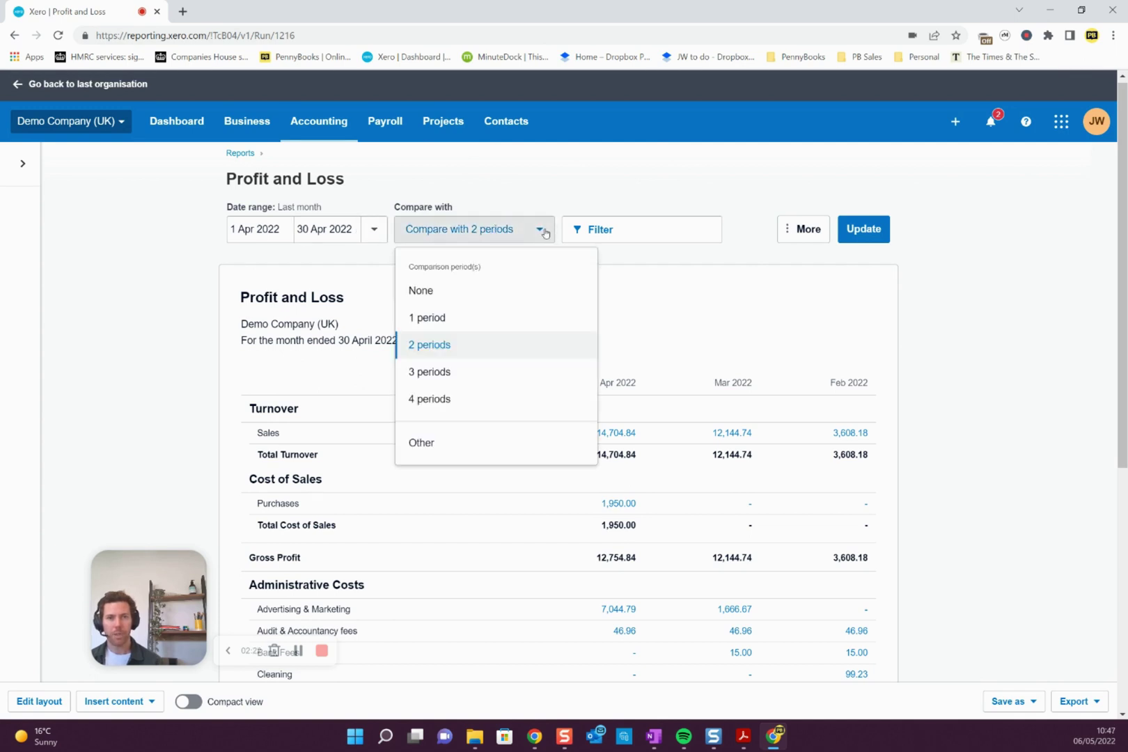
{"action": "left_click", "coordinate": [434, 290]}
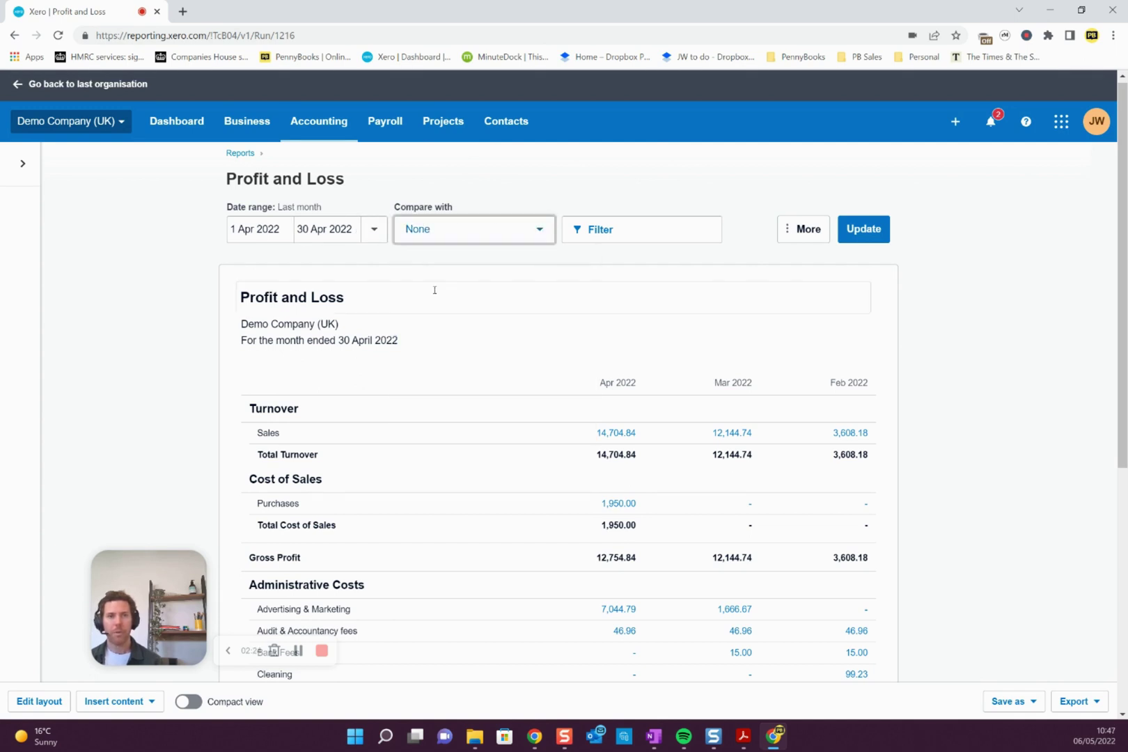
{"action": "left_click", "coordinate": [861, 235]}
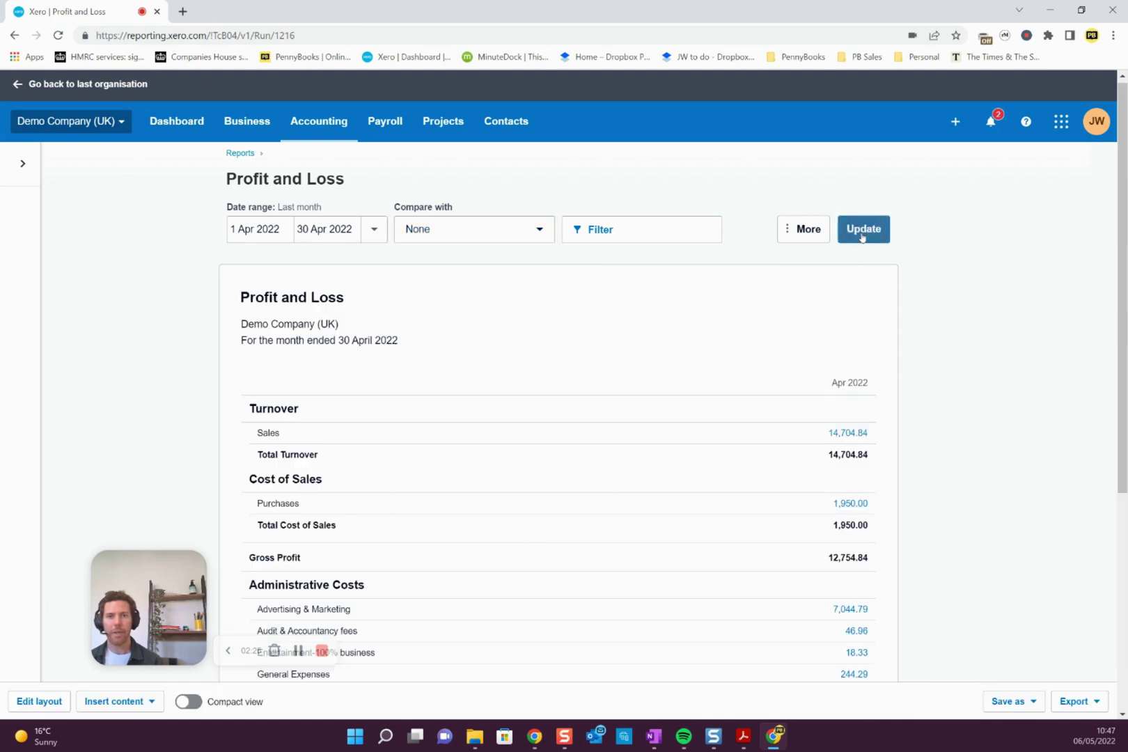
Change the date range to Last quarter, 1 Jan–31 Mar 2022, and update.
{"action": "left_click", "coordinate": [376, 231]}
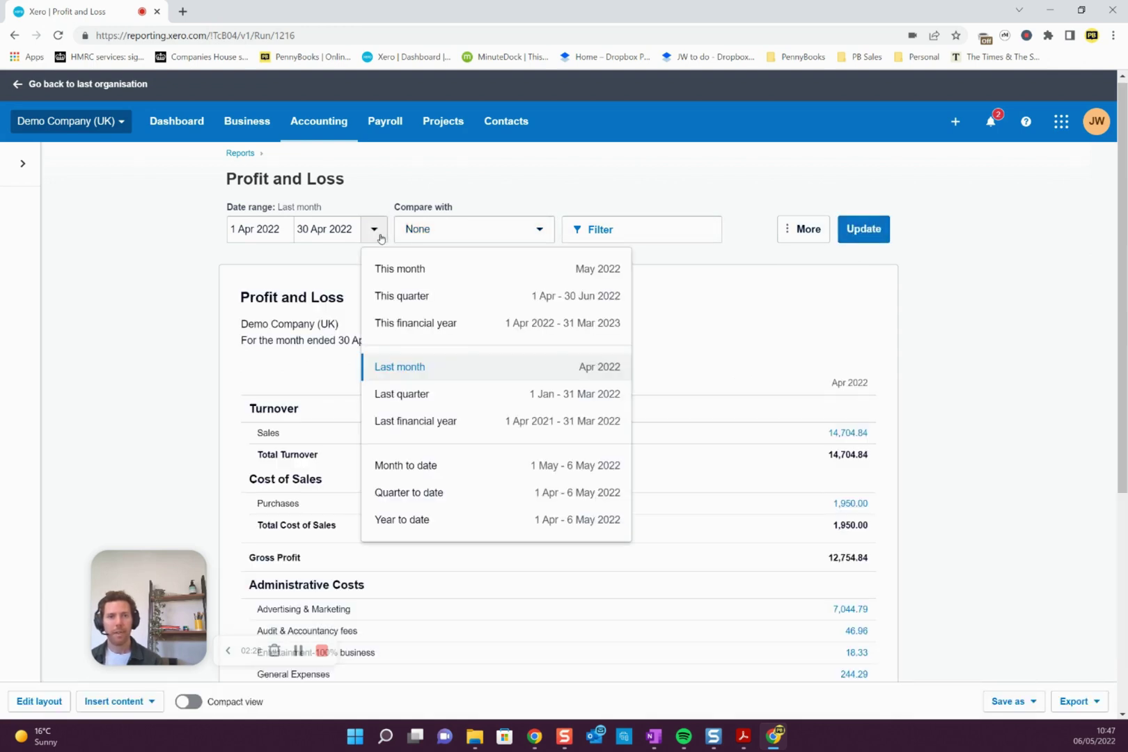
{"action": "left_click", "coordinate": [430, 398]}
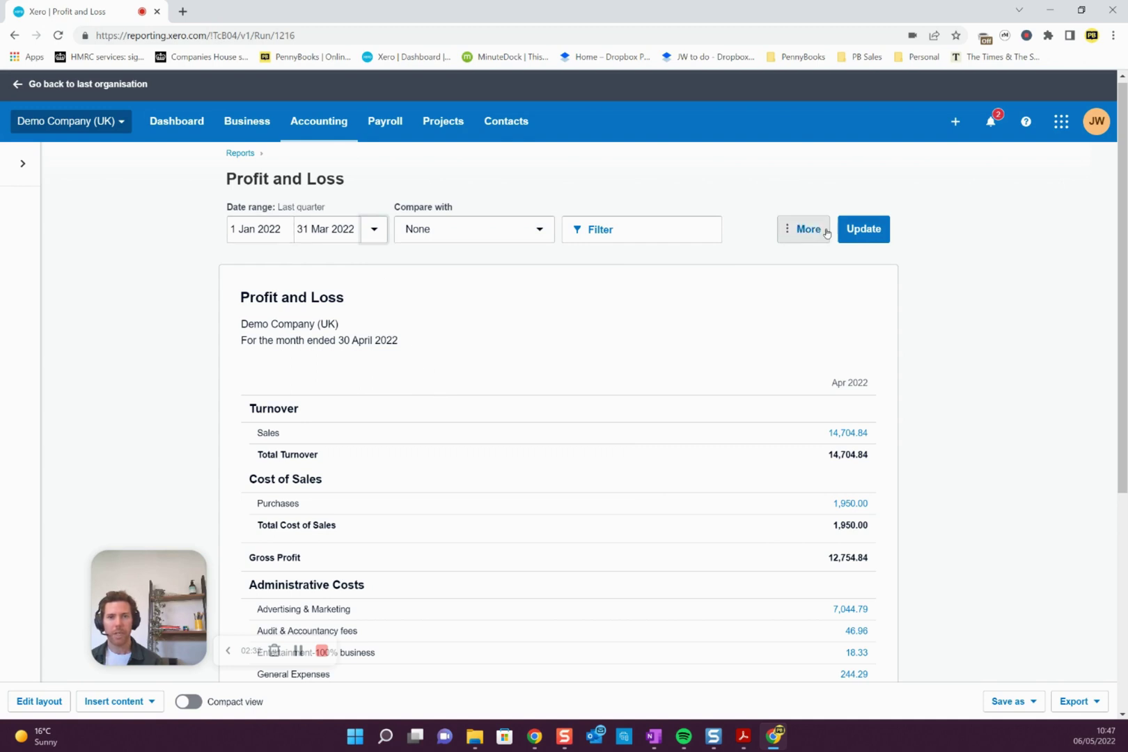
{"action": "left_click", "coordinate": [863, 229]}
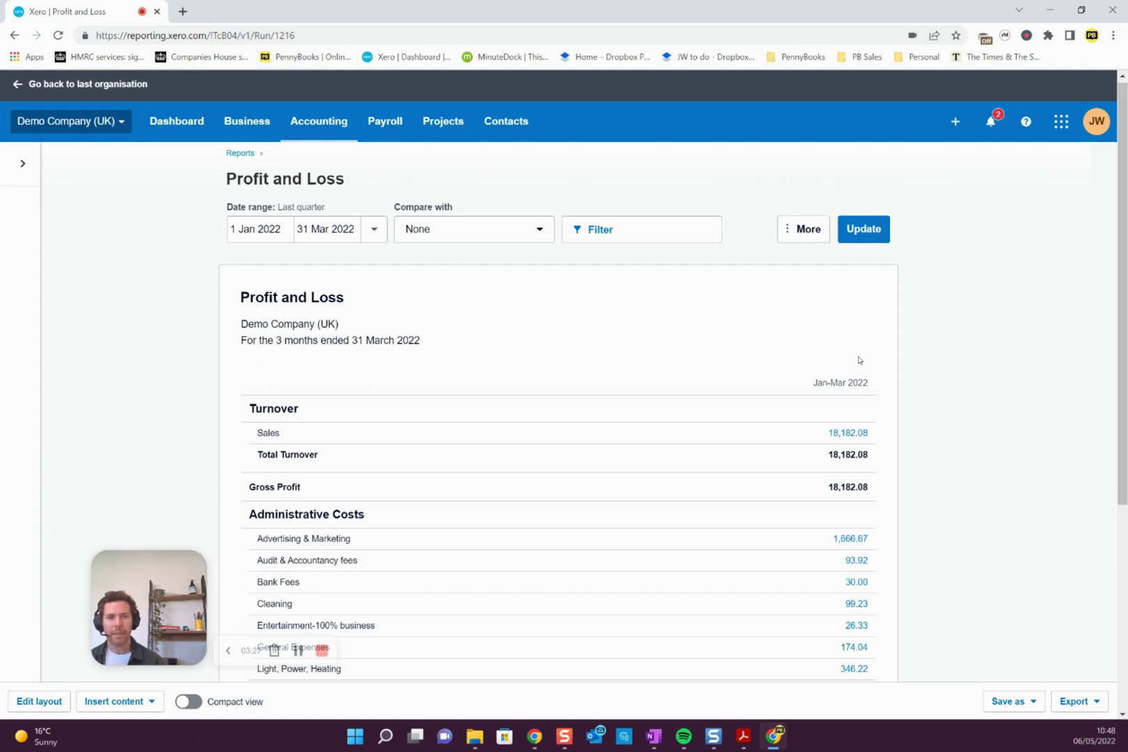
{"action": "scroll", "coordinate": [860, 359], "scroll_direction": "down", "scroll_amount": 5}
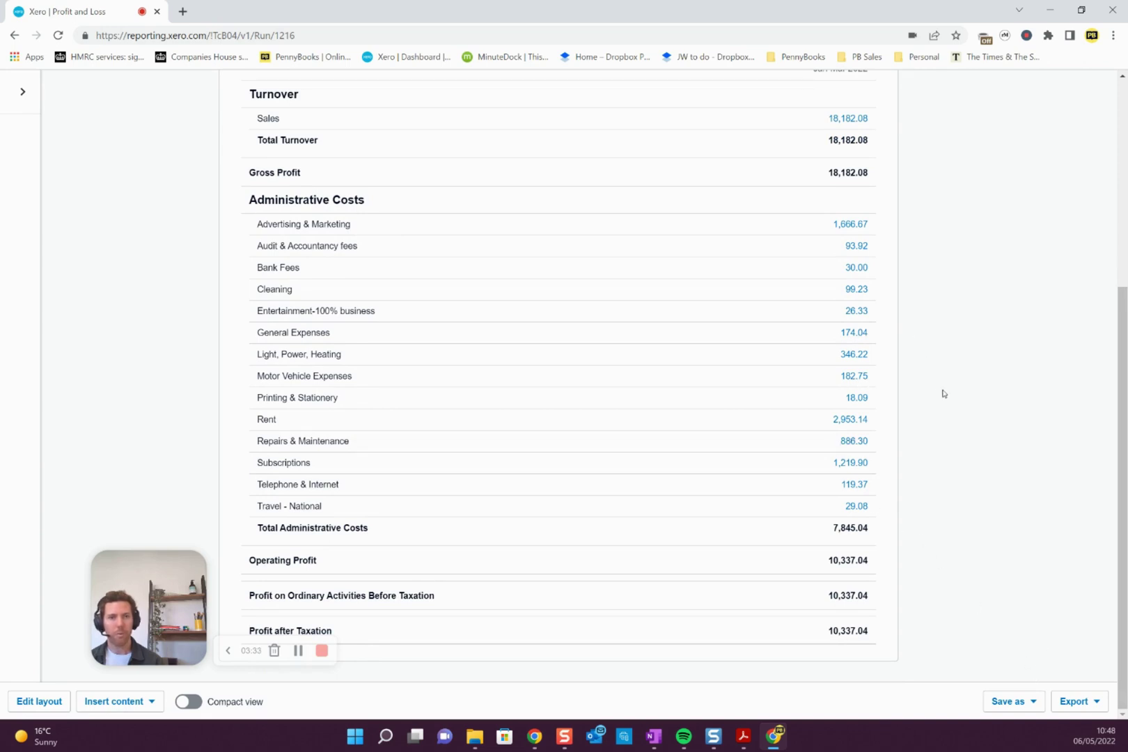
{"action": "left_click", "coordinate": [1098, 703]}
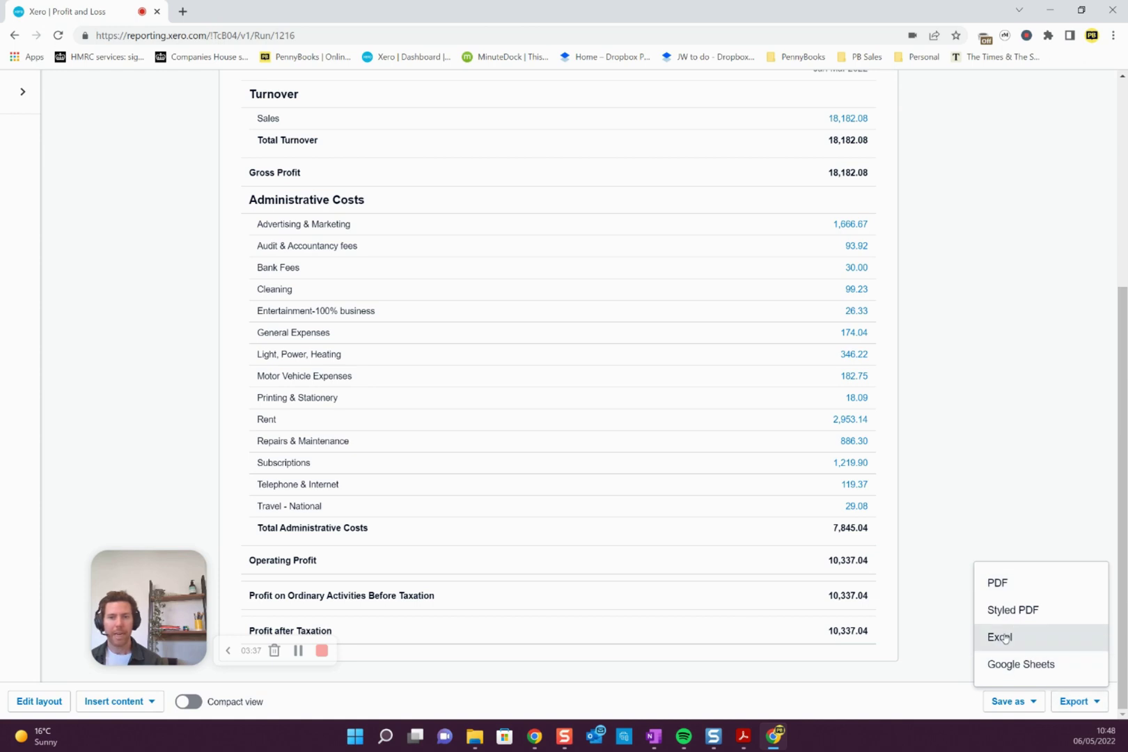
{"action": "left_click", "coordinate": [1035, 495]}
{"action": "left_click_drag", "start_coordinate": [144, 568], "coordinate": [509, 529]}
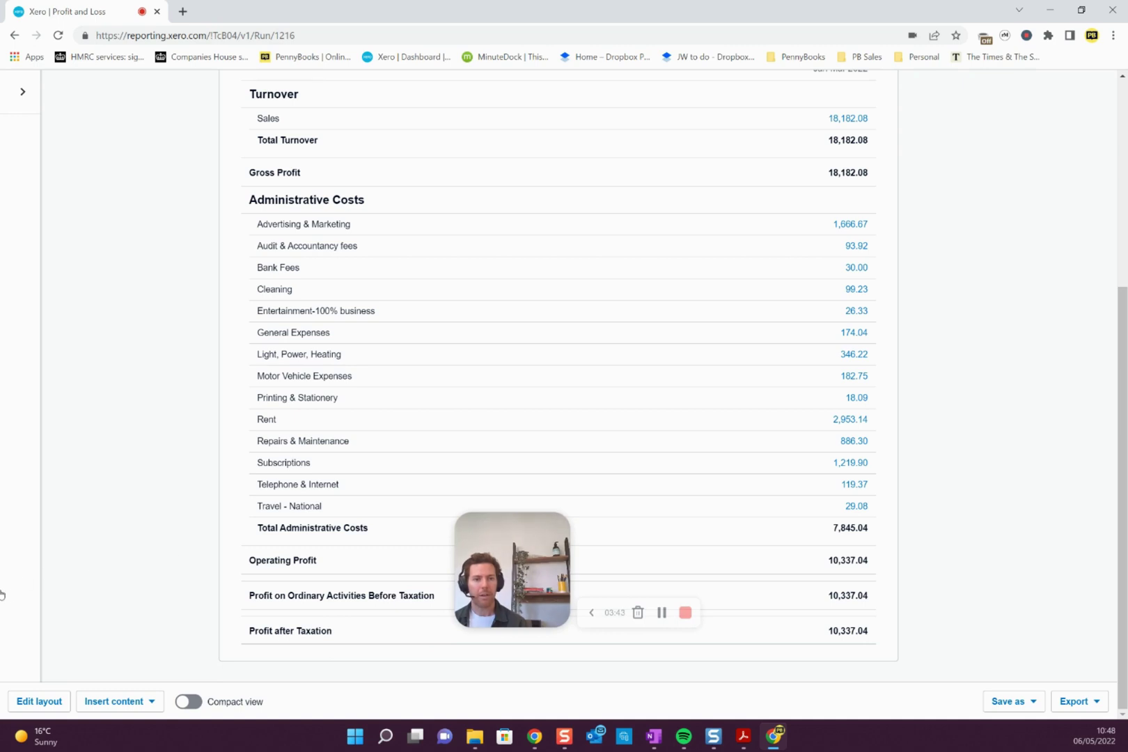
{"action": "scroll", "coordinate": [179, 541], "scroll_direction": "up", "scroll_amount": 2}
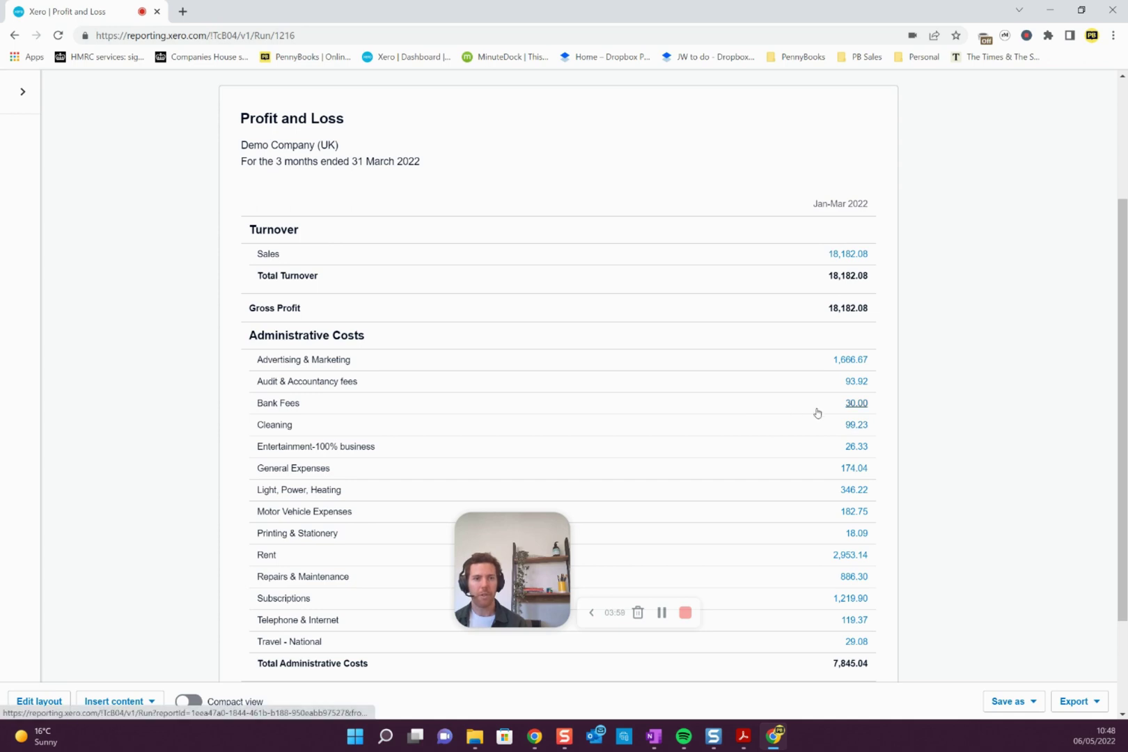
{"action": "left_click", "coordinate": [38, 702]}
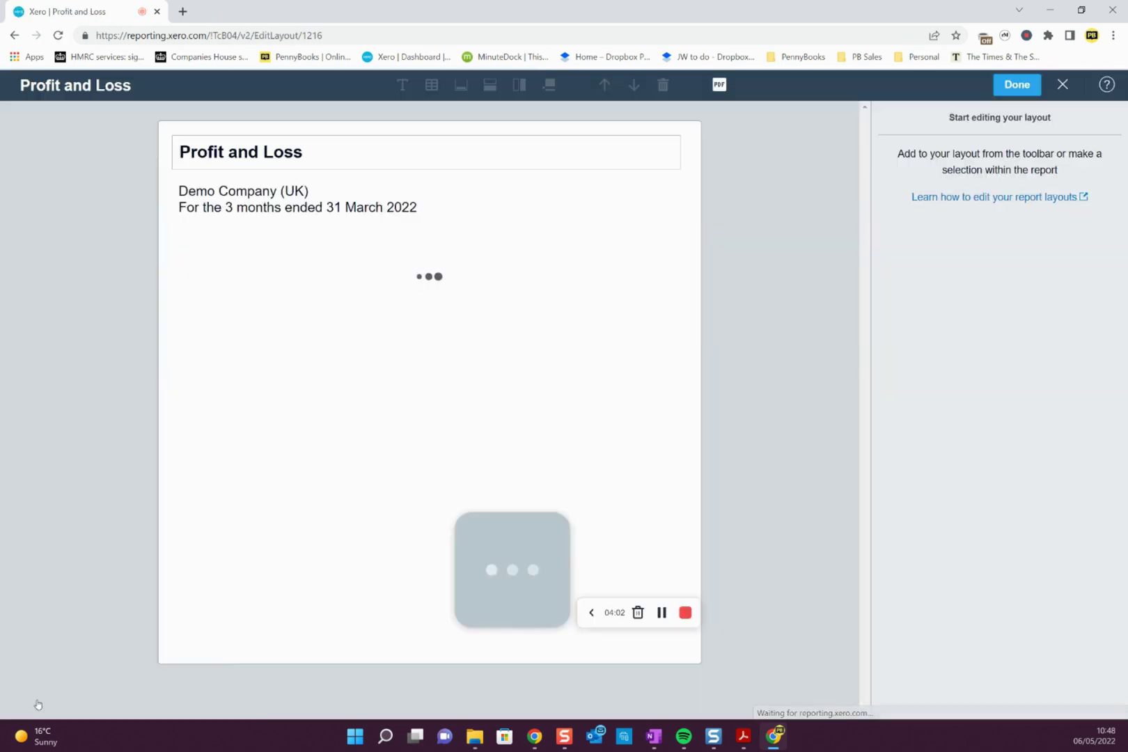
{"action": "scroll", "coordinate": [319, 455], "scroll_direction": "down", "scroll_amount": 4}
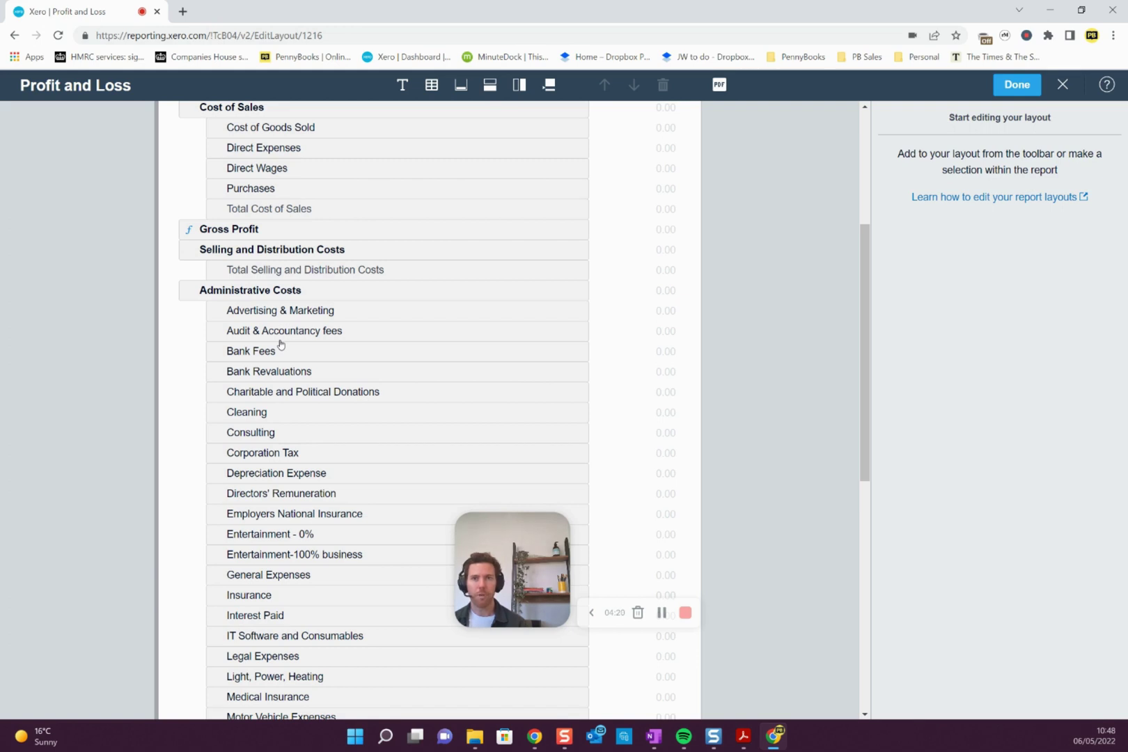
{"action": "left_click", "coordinate": [1026, 85]}
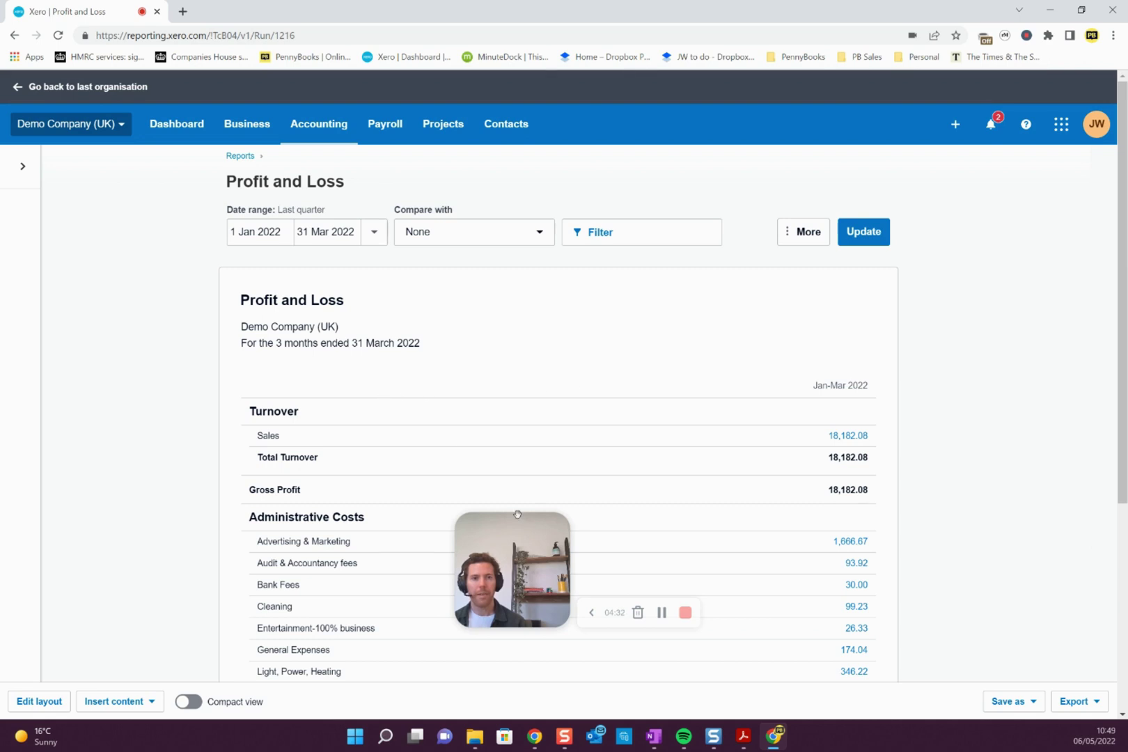
{"action": "left_click_drag", "start_coordinate": [509, 529], "coordinate": [107, 579]}
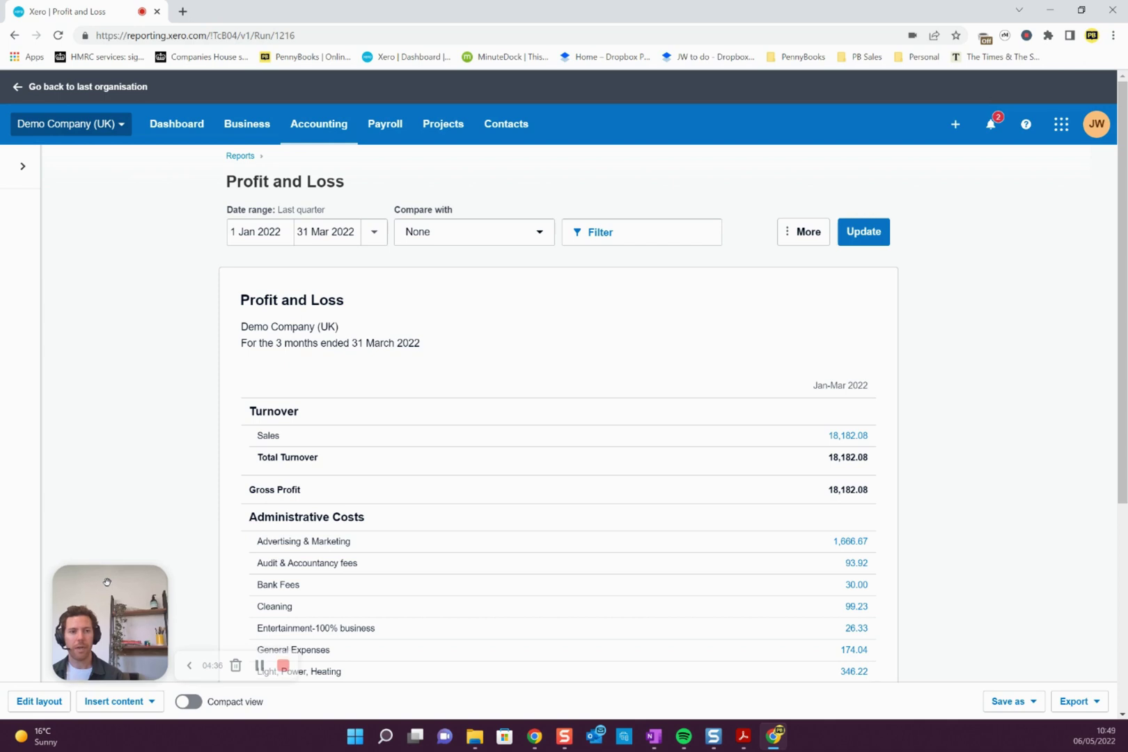